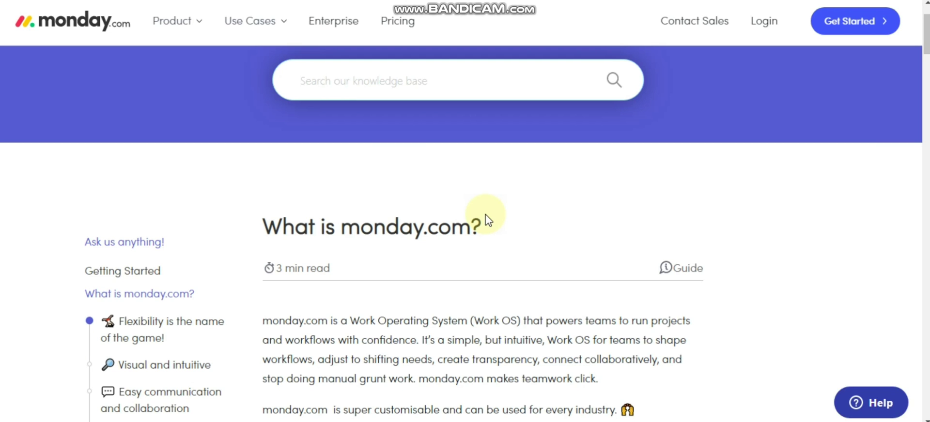
# - Scroll the What is monday.com? article past its 60-second overview video to the Flexibility section
pyautogui.scroll(-1, 476, 188)
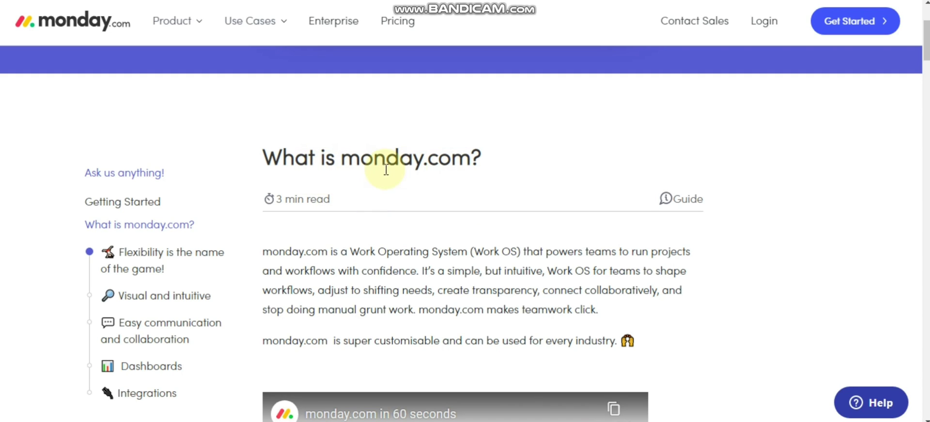
pyautogui.scroll(-1, 385, 174)
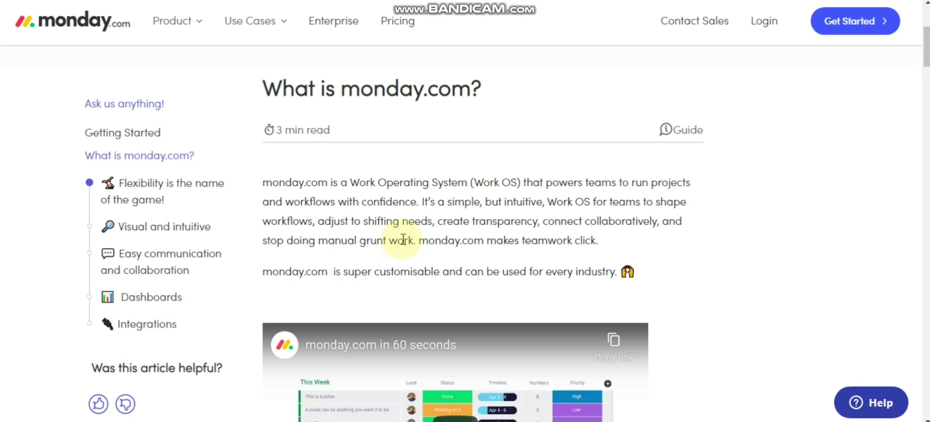
pyautogui.scroll(-3, 404, 240)
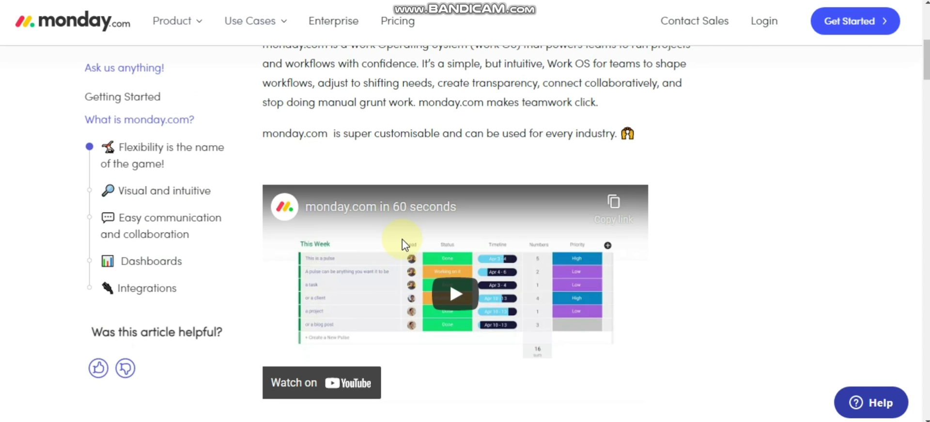
pyautogui.scroll(-2, 405, 245)
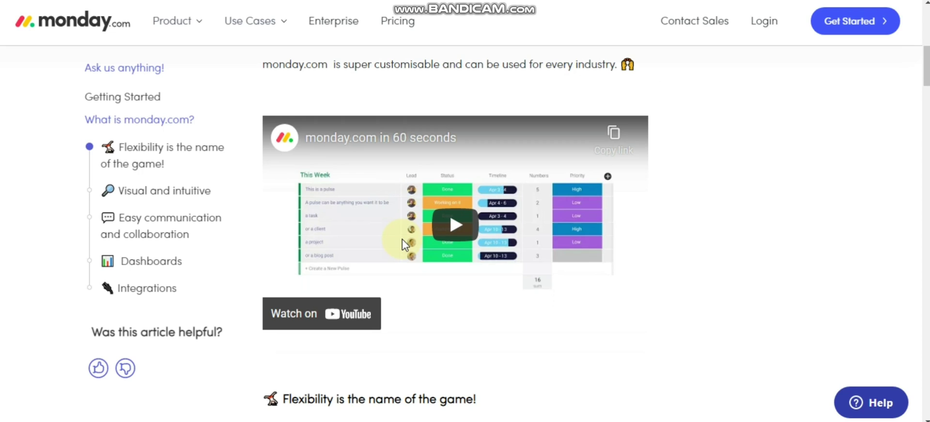
pyautogui.scroll(-1, 403, 241)
# - Read on through the article's explanation of board columns
pyautogui.scroll(-2, 403, 240)
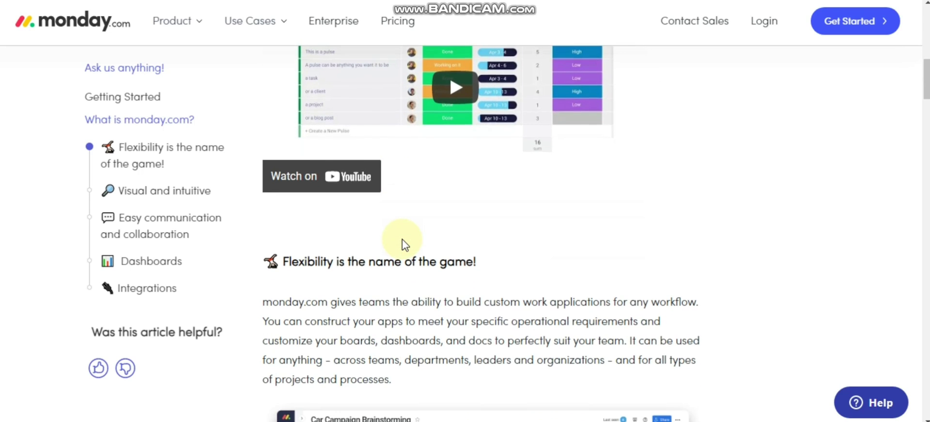
pyautogui.scroll(-1, 404, 245)
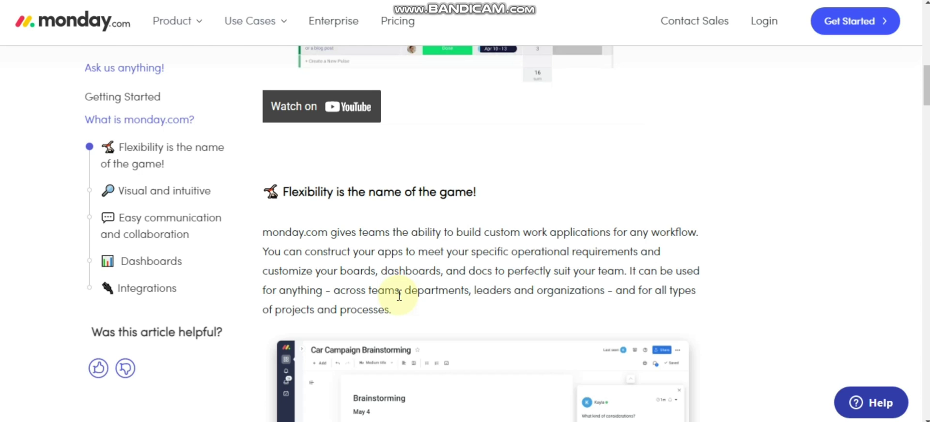
pyautogui.scroll(-1, 400, 296)
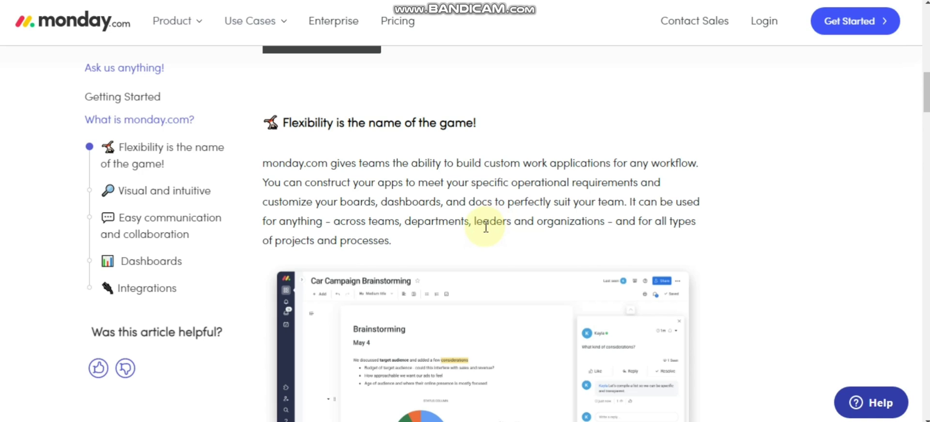
pyautogui.scroll(-1, 483, 225)
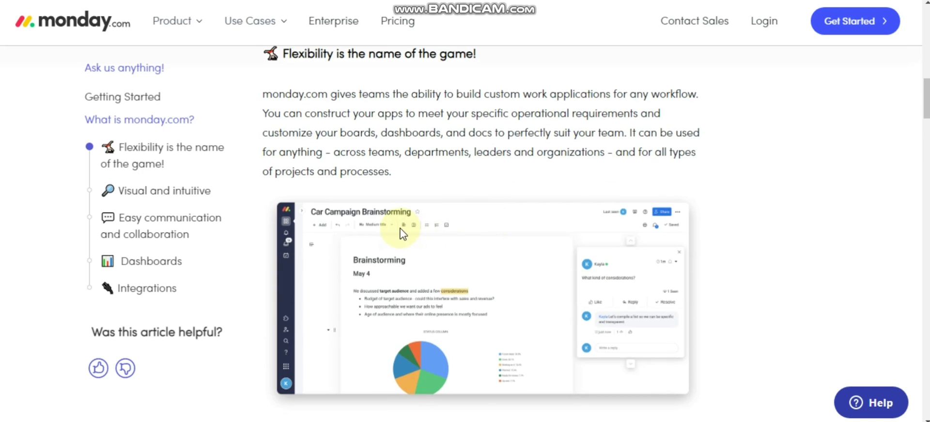
pyautogui.scroll(-2, 400, 234)
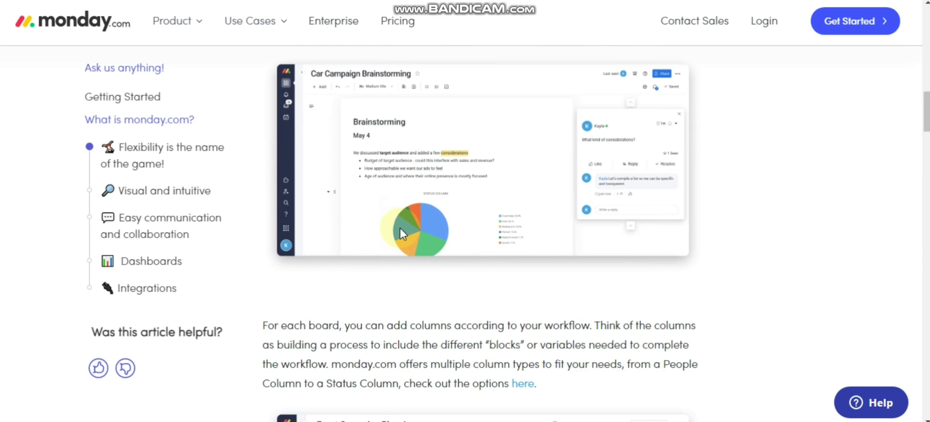
pyautogui.scroll(-1, 400, 234)
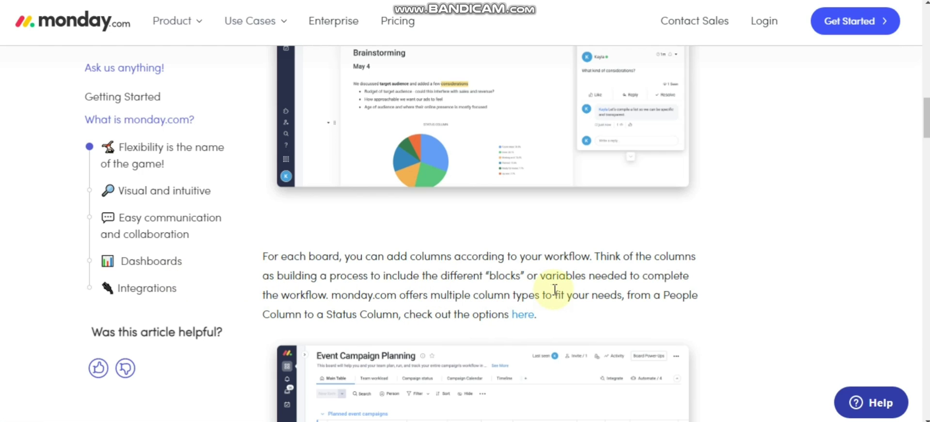
# - Reach the Visual and intuitive section's Event Campaign Planning timeline, then begin signing up via Get Started
pyautogui.scroll(-5, 529, 274)
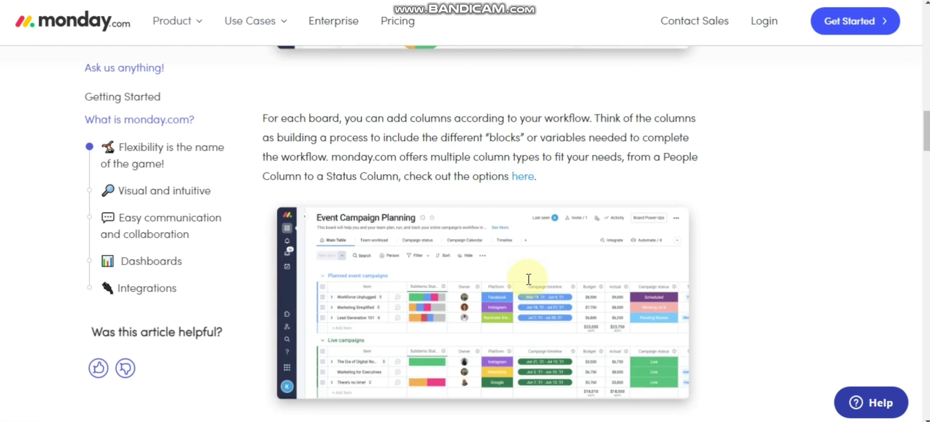
pyautogui.scroll(-5, 529, 280)
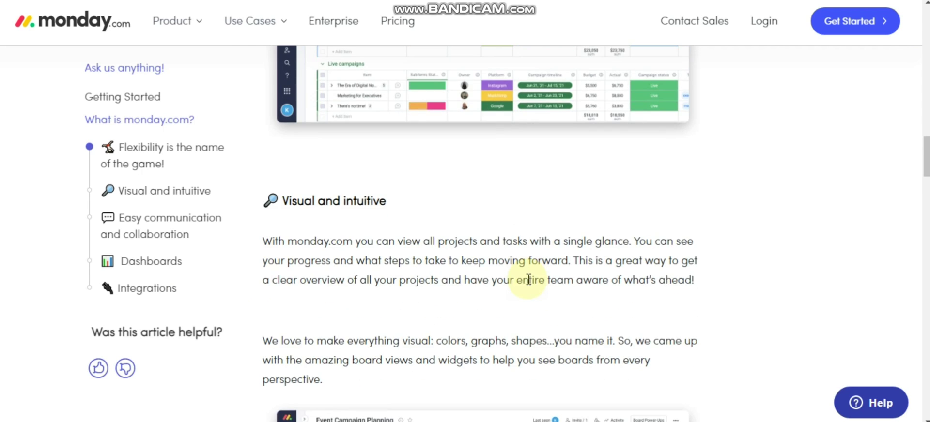
pyautogui.scroll(-1, 529, 285)
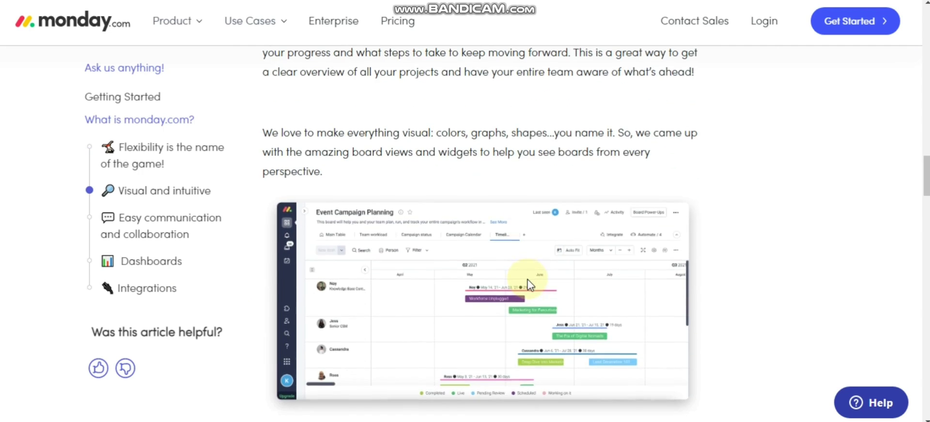
pyautogui.scroll(-3, 530, 285)
pyautogui.scroll(-1, 530, 285)
pyautogui.scroll(3, 528, 285)
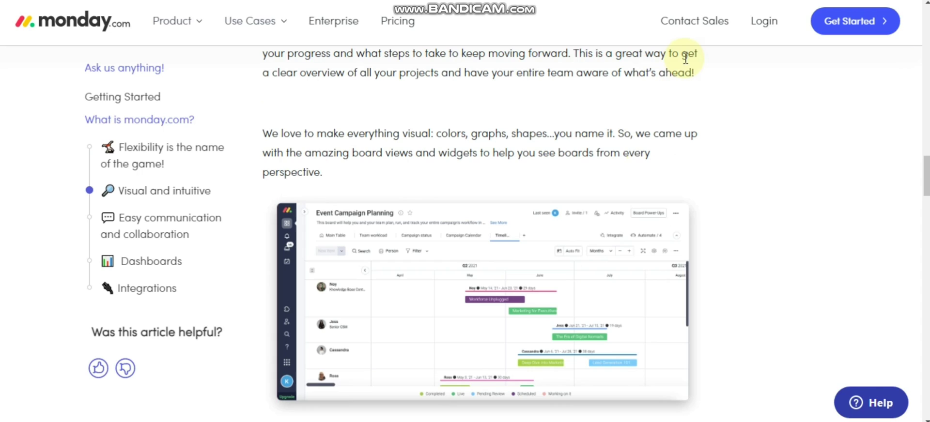
pyautogui.click(848, 21)
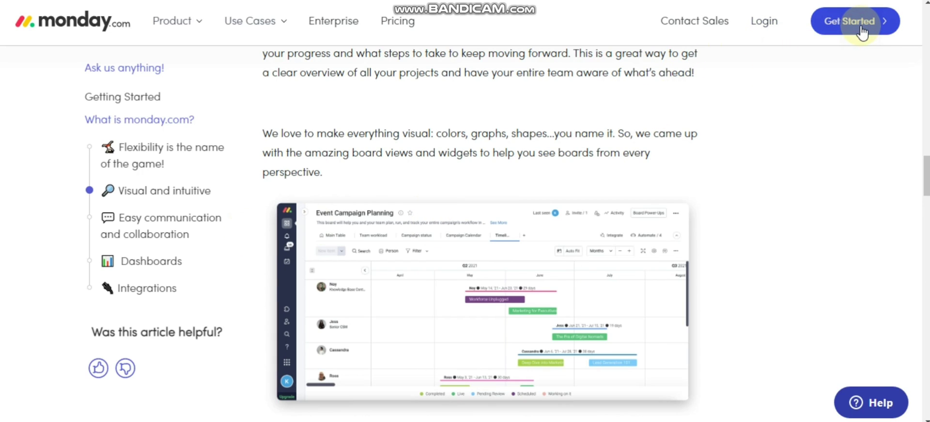
# - Open the sign-up form and continue to the 'what brings you here today?' question
pyautogui.click(861, 29)
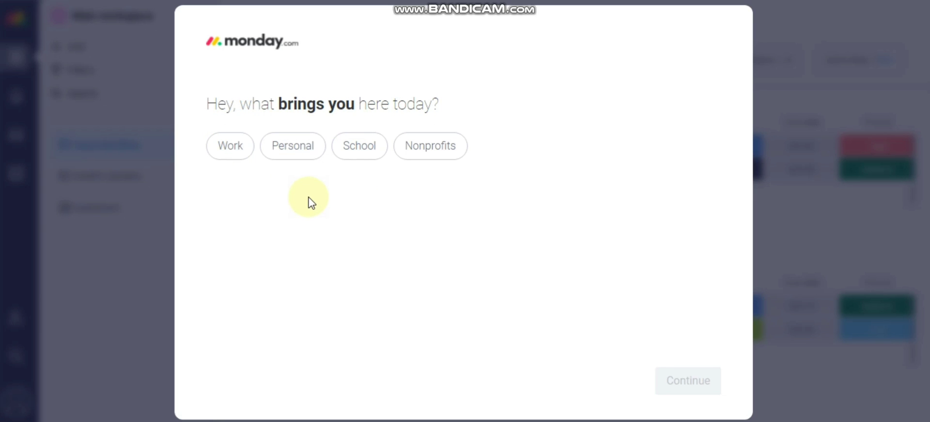
# - Answer Work, Team Leader role, team size 6-10 and company size 20-49
pyautogui.click(232, 150)
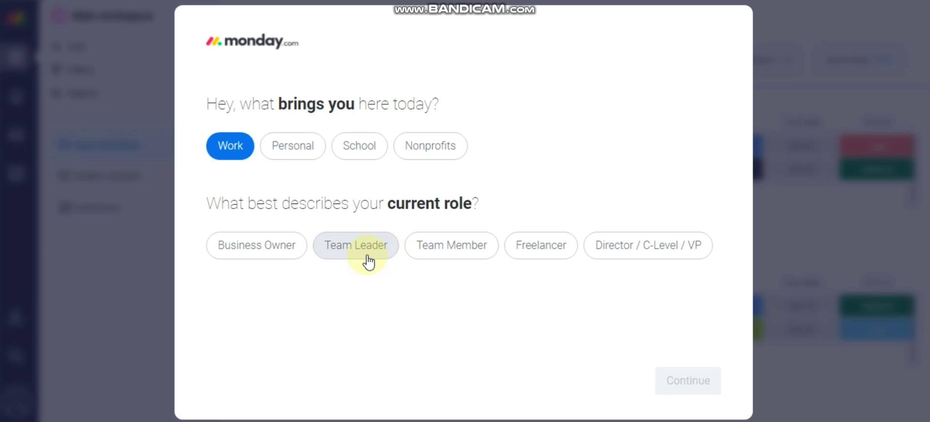
pyautogui.click(355, 257)
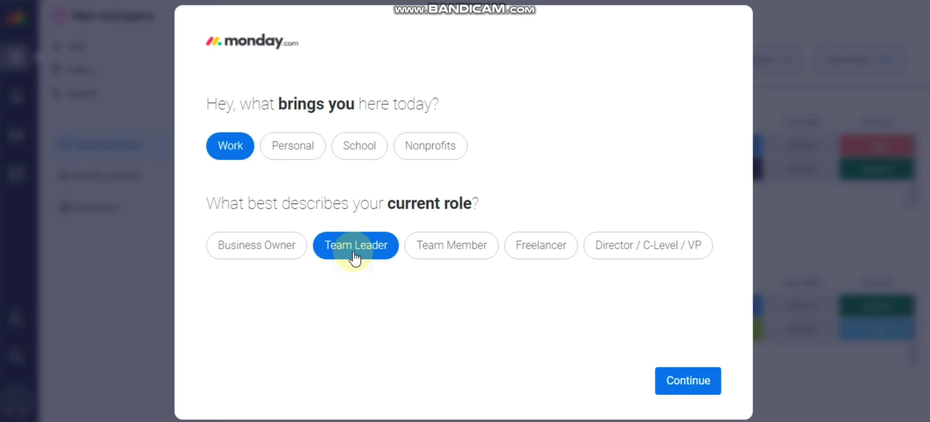
pyautogui.click(677, 380)
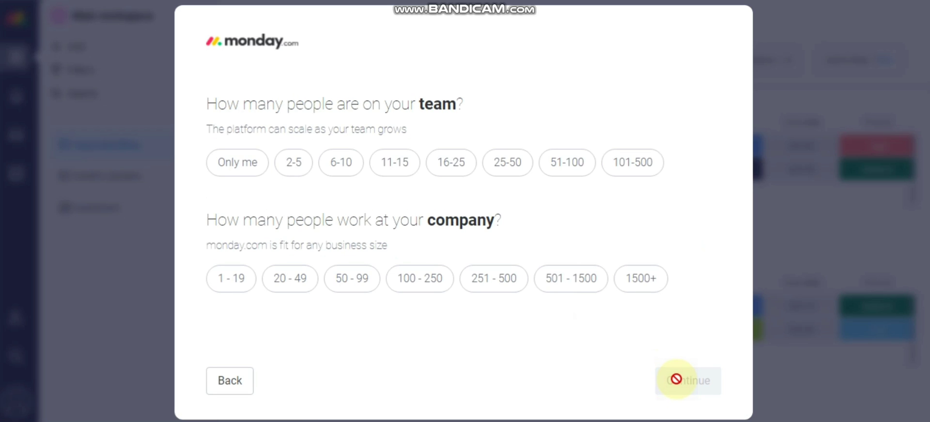
pyautogui.click(343, 166)
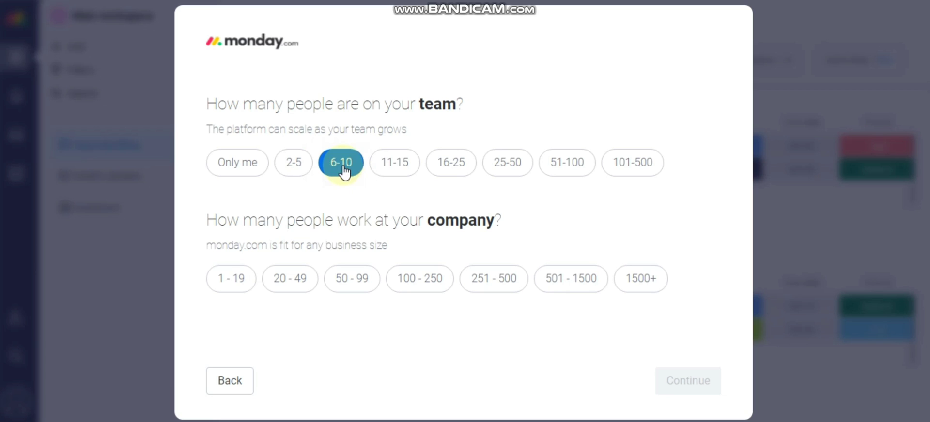
pyautogui.click(300, 280)
pyautogui.click(687, 381)
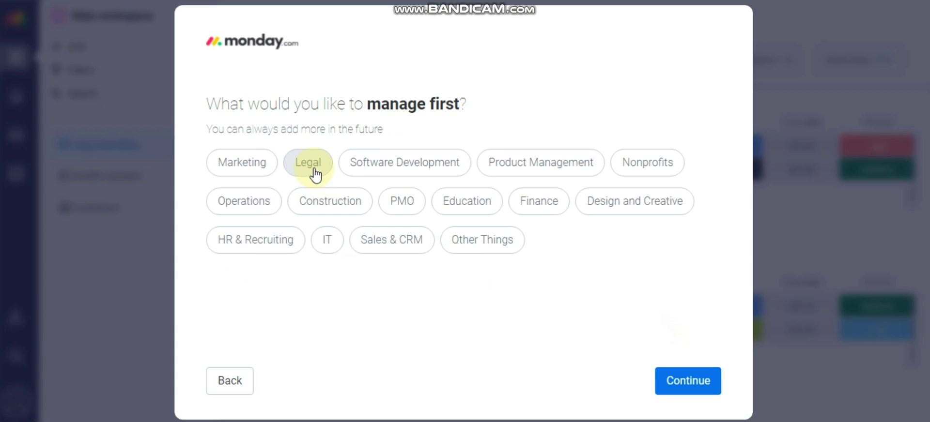
# - Pick Software Development to manage first, focusing on Kanban Software Development and Project Management
pyautogui.click(392, 173)
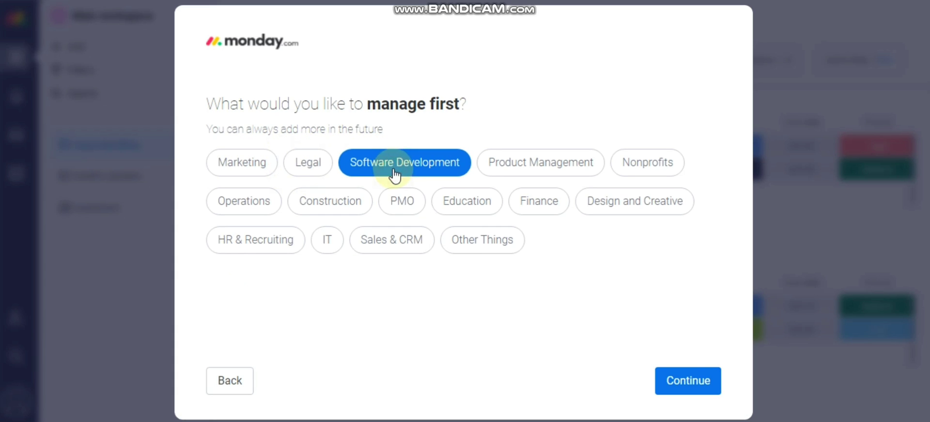
pyautogui.click(685, 385)
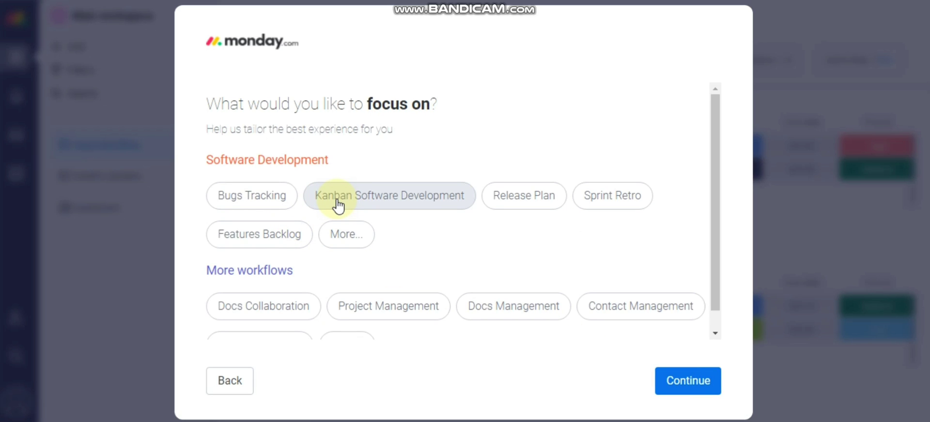
pyautogui.click(338, 206)
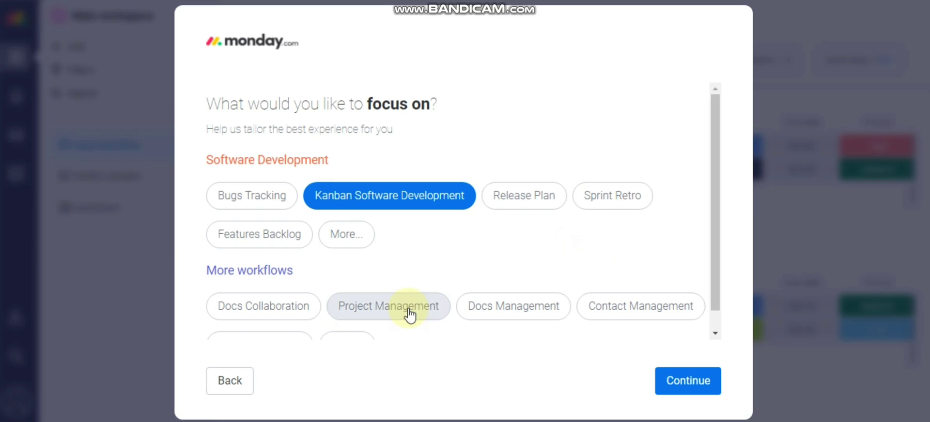
pyautogui.scroll(-1, 395, 275)
pyautogui.click(389, 285)
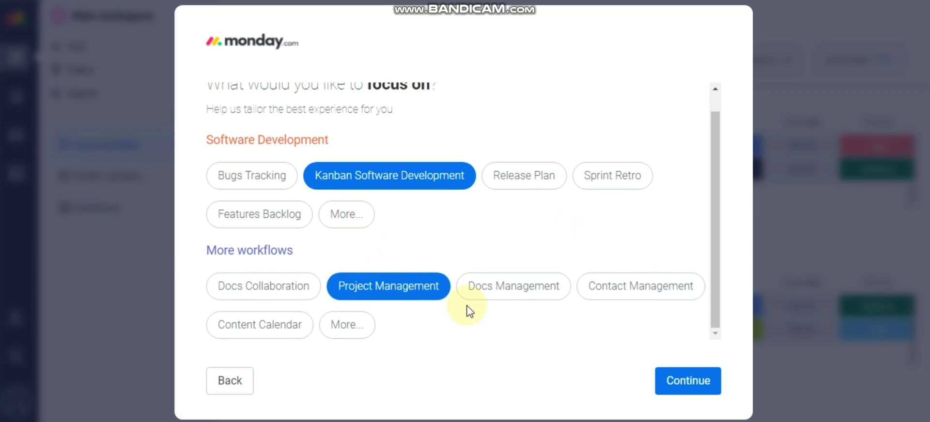
pyautogui.click(682, 381)
# - Submit LinkedIn and Other as how you heard about monday.com, and defer inviting teammates
pyautogui.click(232, 148)
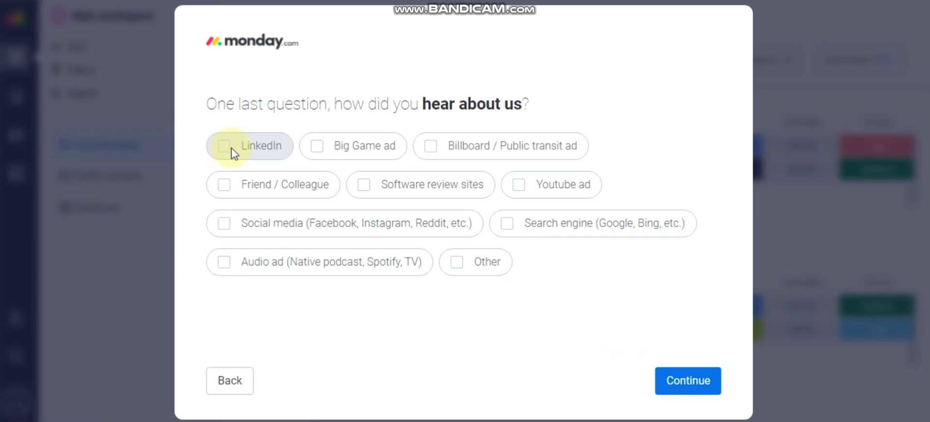
pyautogui.click(456, 263)
pyautogui.click(677, 375)
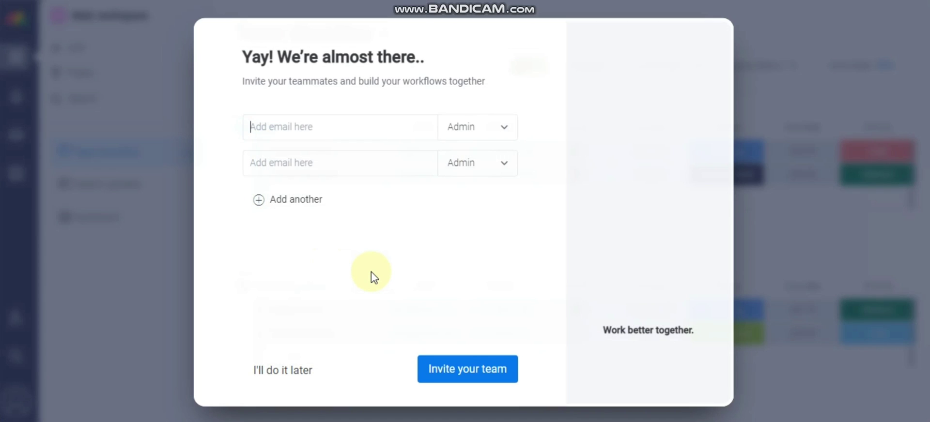
pyautogui.click(270, 373)
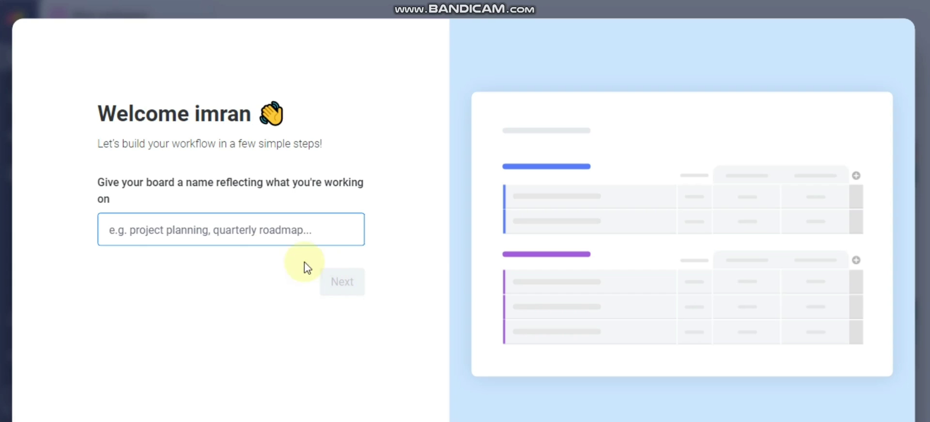
# - Name the first board HYUNDAI
pyautogui.click(266, 242)
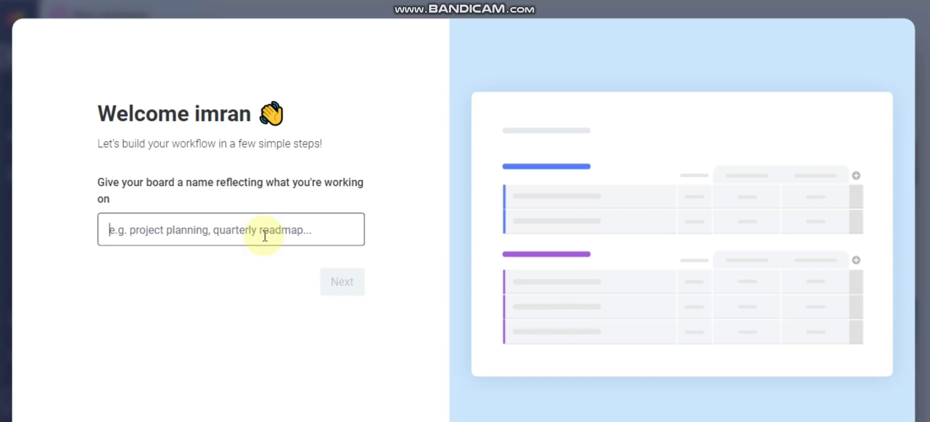
pyautogui.write('HYUNDAI')
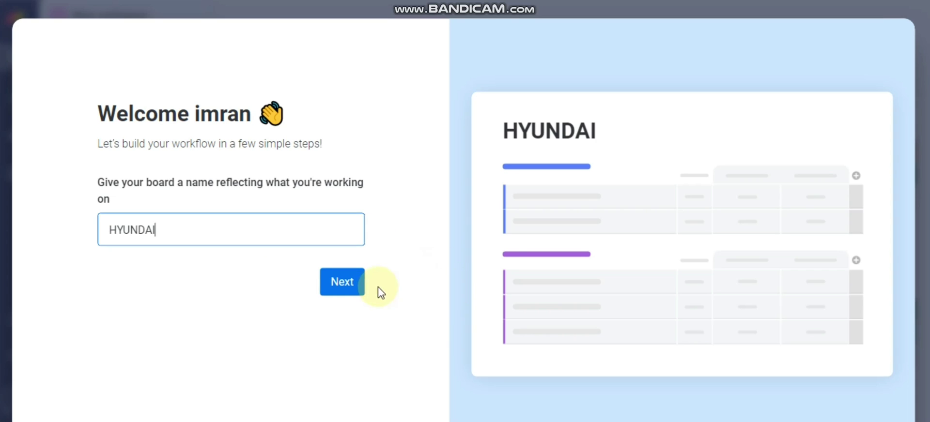
pyautogui.click(354, 291)
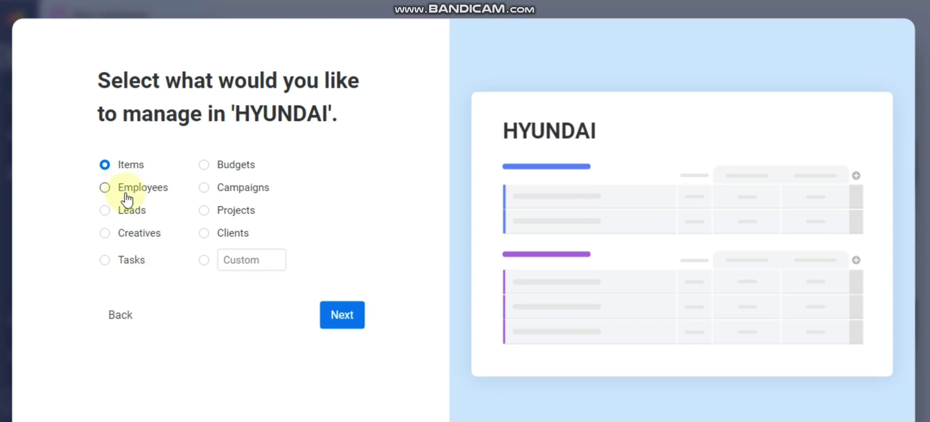
# - Keep Items and the This month / Next month groups, then step back twice
pyautogui.click(341, 320)
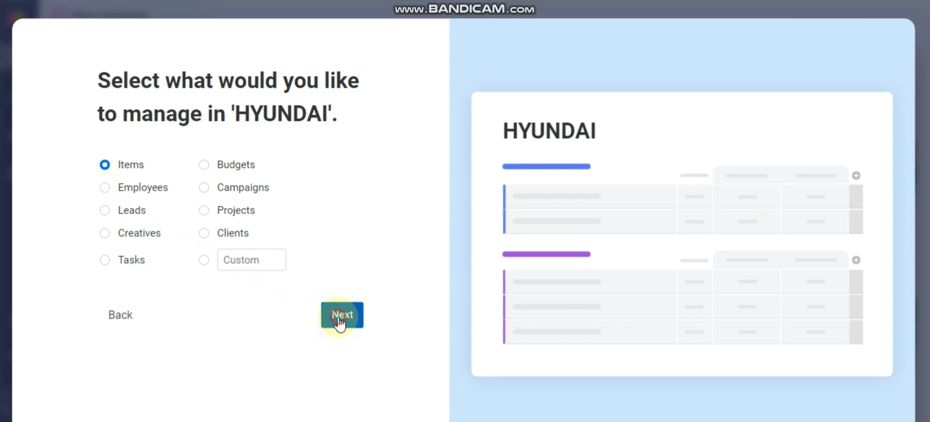
pyautogui.click(340, 296)
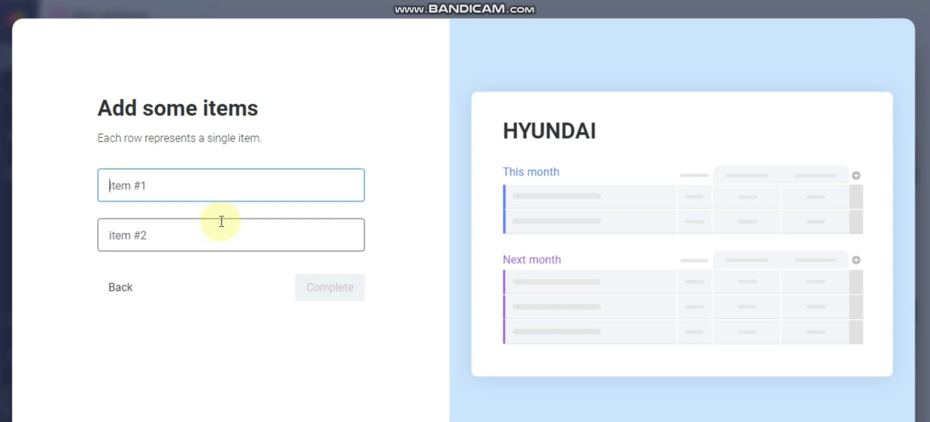
pyautogui.click(117, 289)
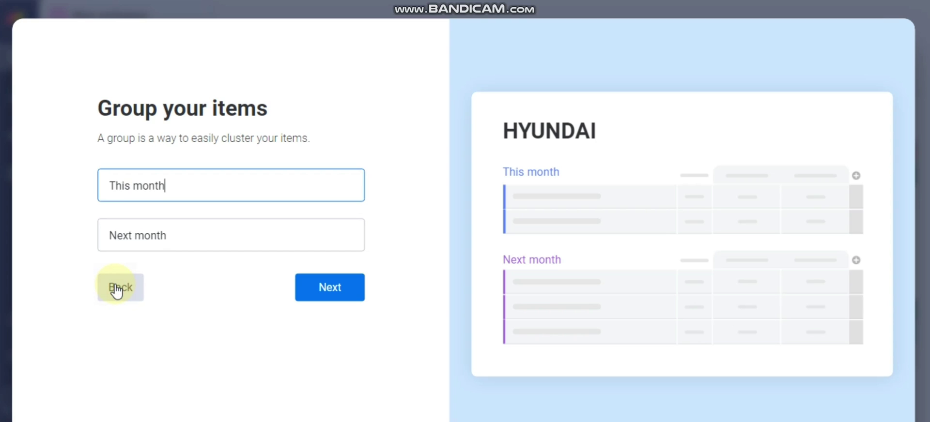
pyautogui.click(116, 290)
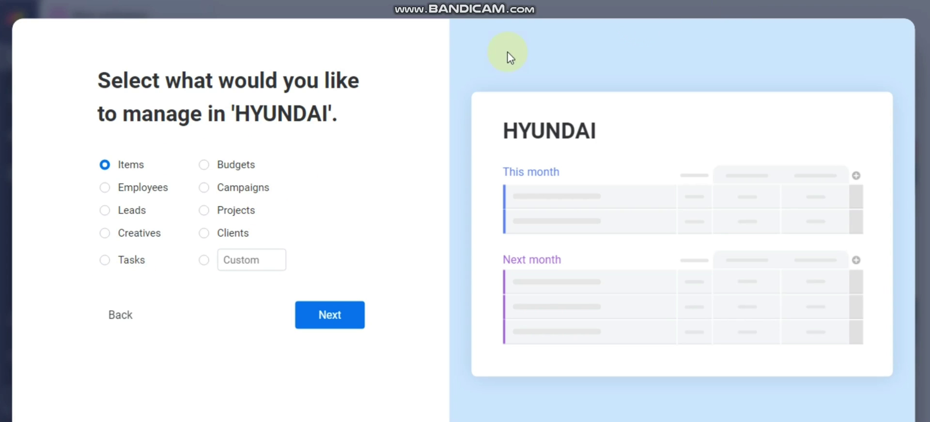
# - Leave board setup and read the article's Dashboards, Integrations and Related articles sections
pyautogui.click(125, 320)
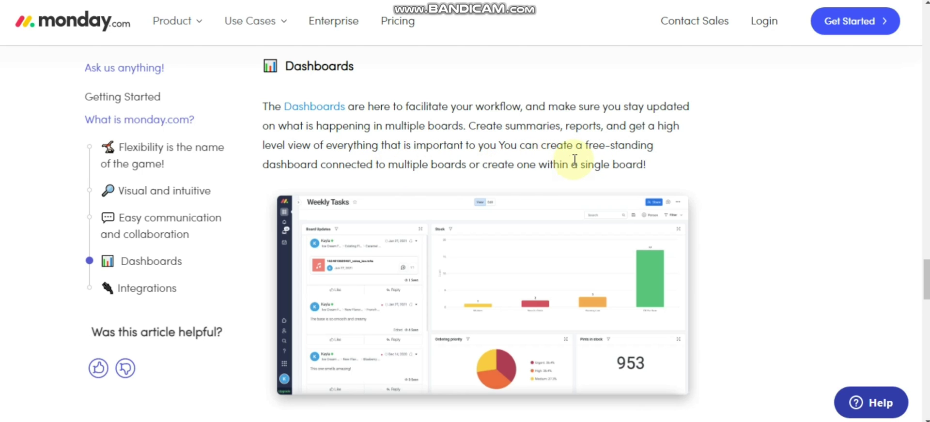
pyautogui.scroll(-4, 575, 159)
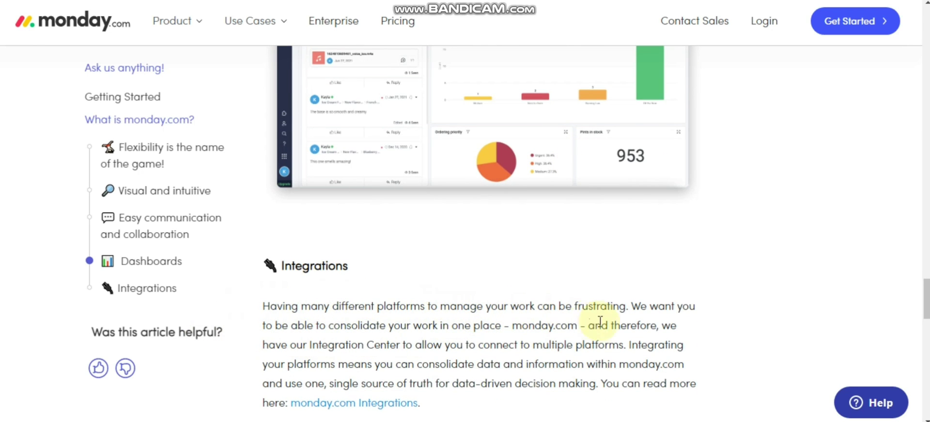
pyautogui.scroll(-3, 339, 344)
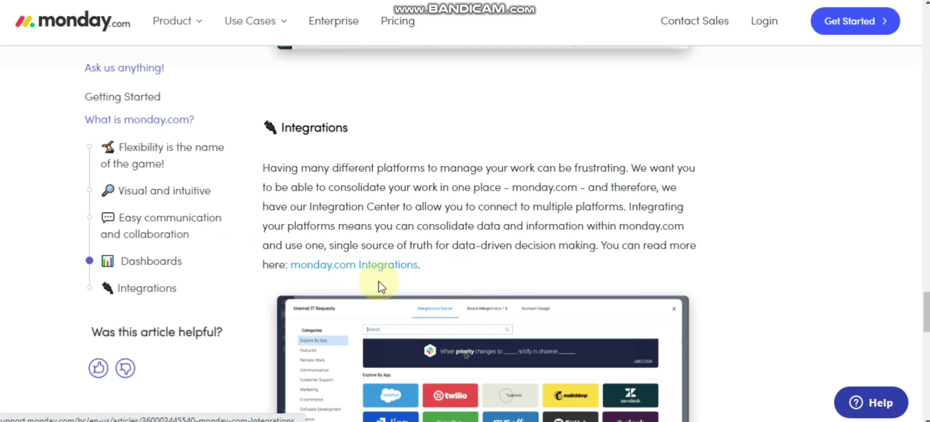
pyautogui.scroll(-7, 436, 271)
pyautogui.scroll(-2, 434, 271)
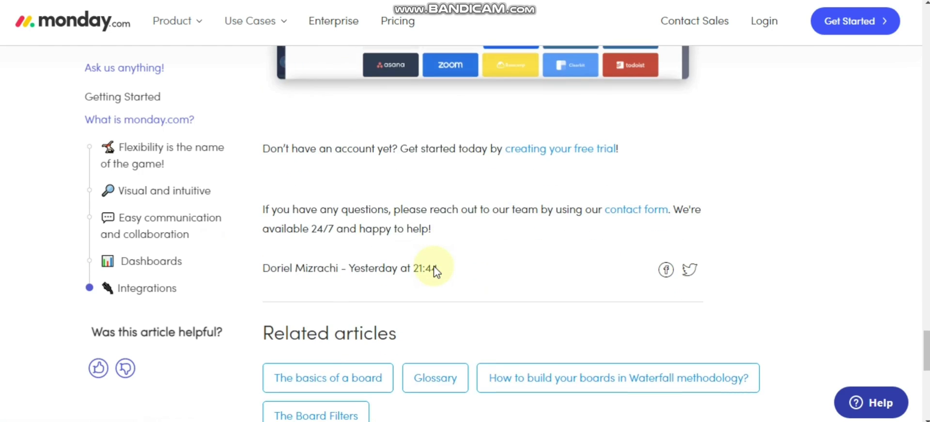
pyautogui.scroll(-3, 434, 272)
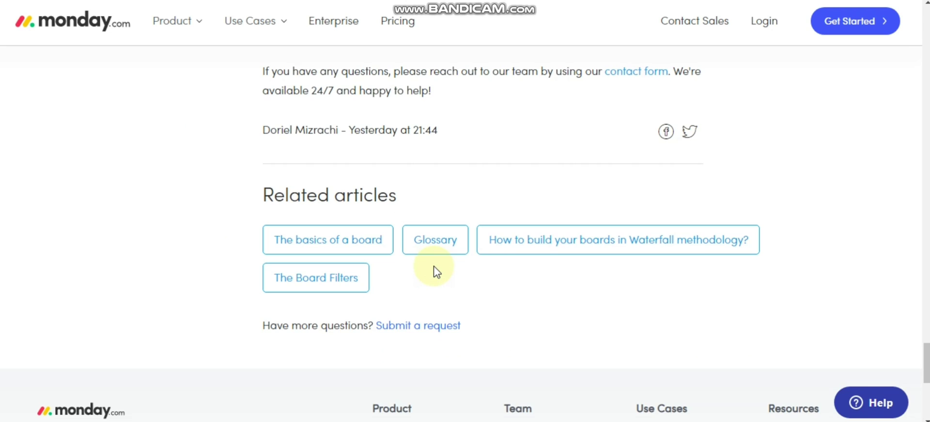
pyautogui.scroll(4, 435, 272)
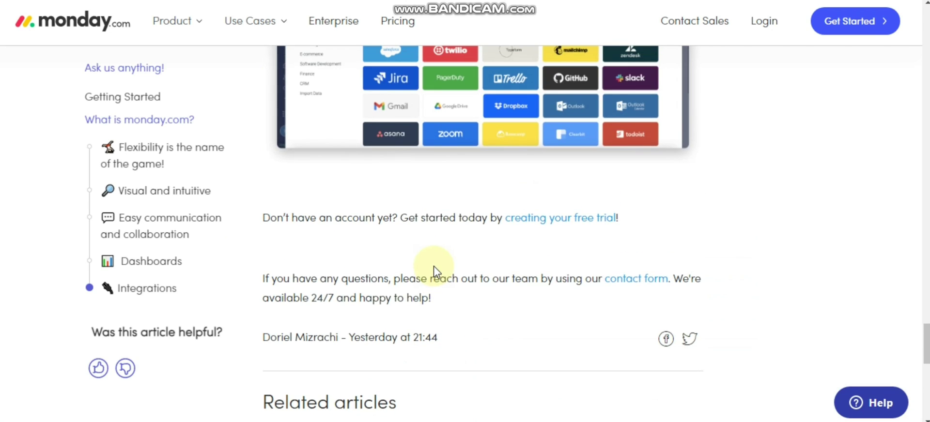
pyautogui.scroll(1, 435, 271)
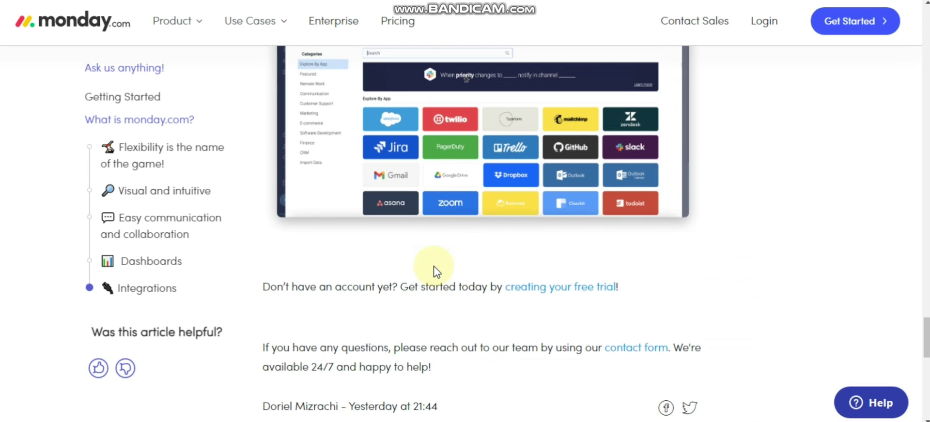